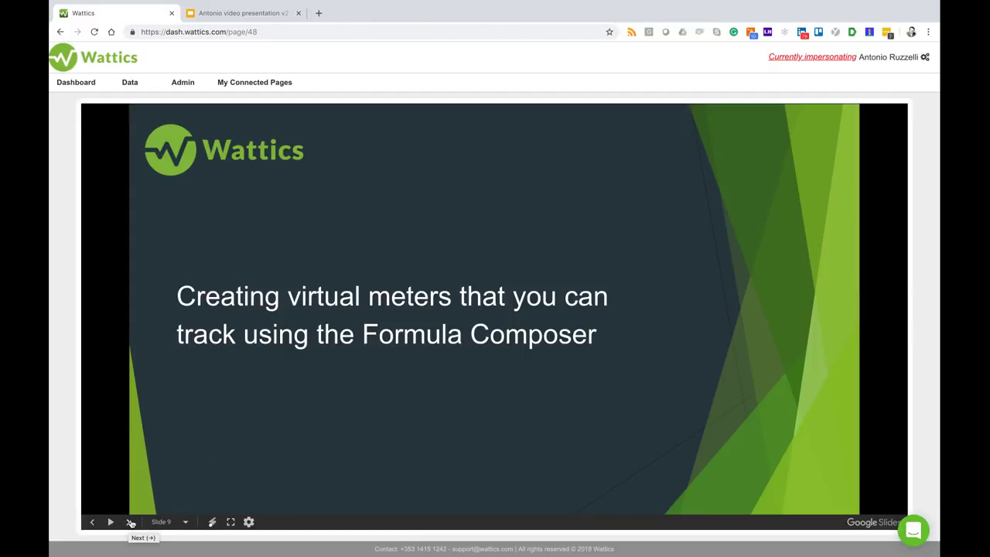
Advance the presentation to the ISO 50001 slide, and open the dashboard's Breakdown page.
click(130, 522)
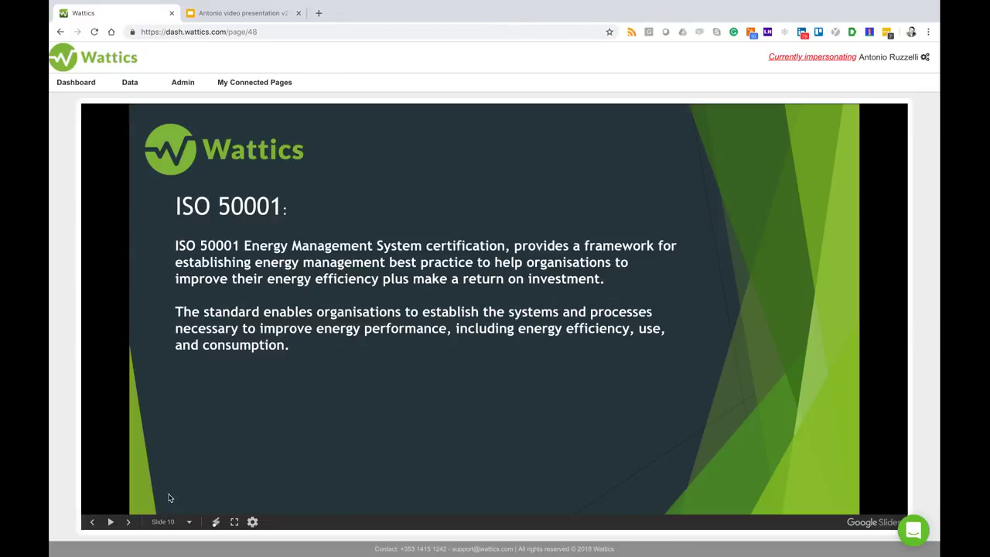
click(77, 90)
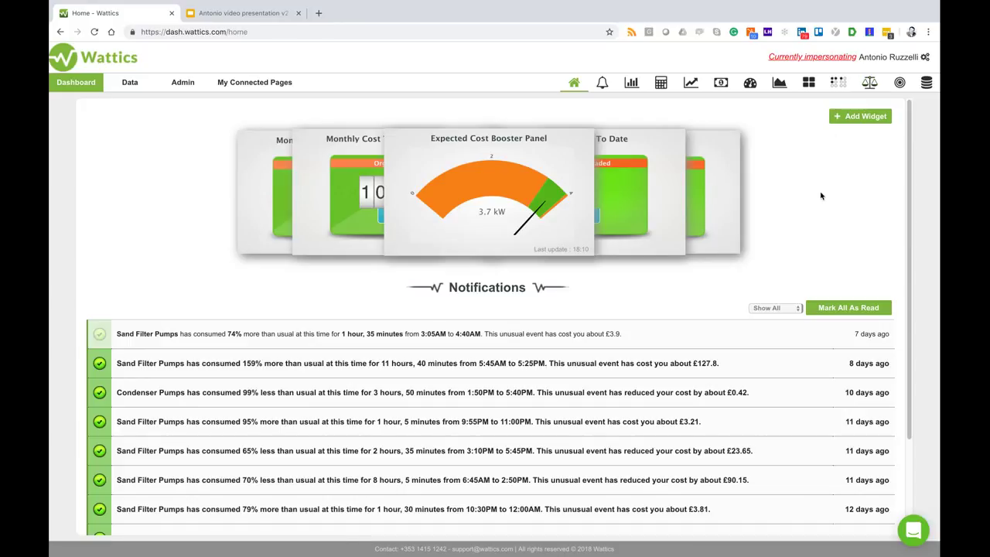
click(631, 84)
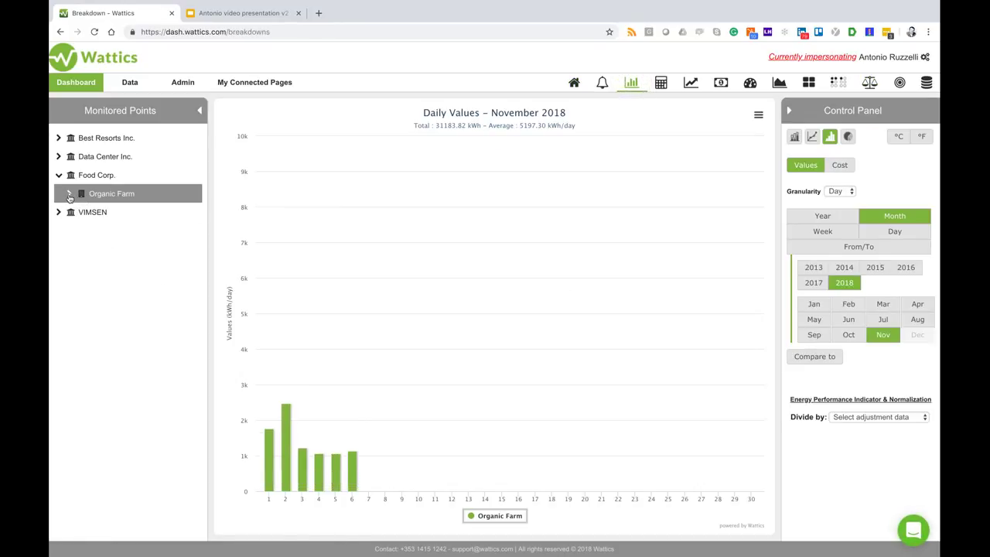
Chart the November 2018 daily values of only Compressors 1, 2 and 3 under Organic Farm's Refrigeration, focusing on 1 to 5 November.
click(69, 194)
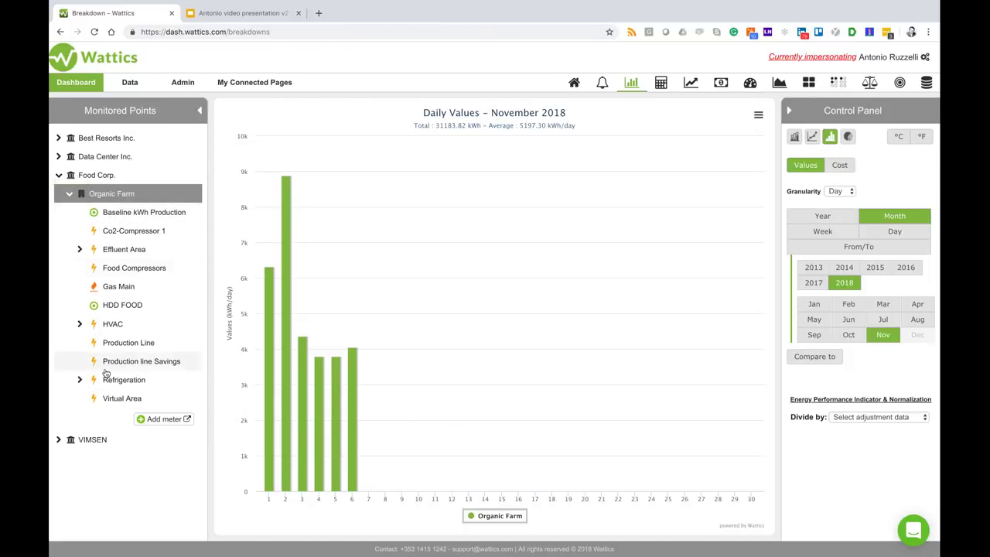
click(80, 381)
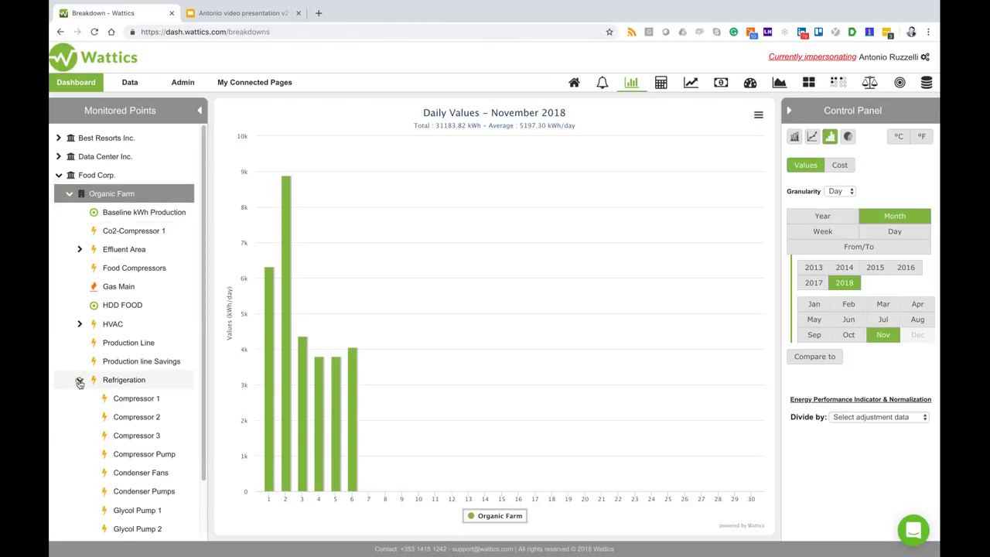
scroll(116, 378, down, 1)
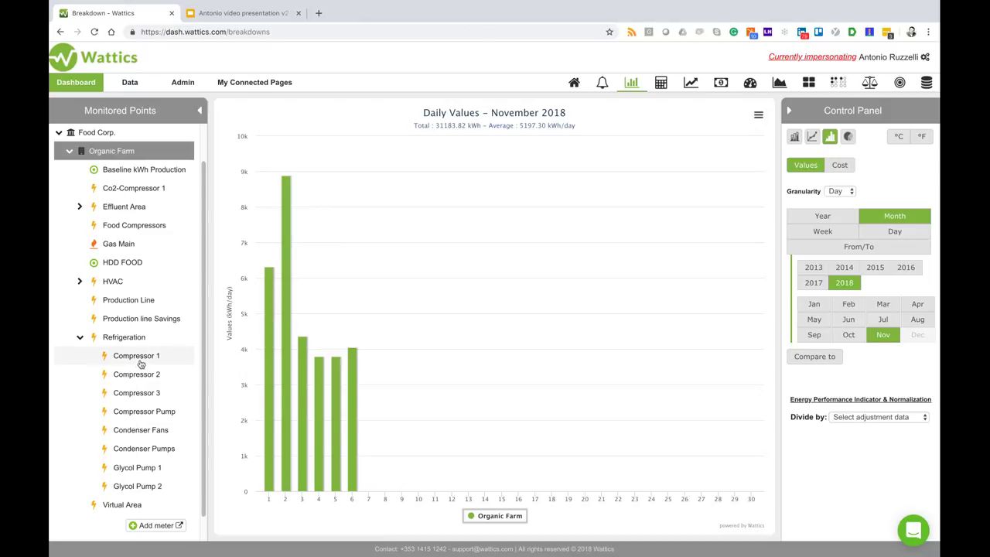
shift+click(139, 392)
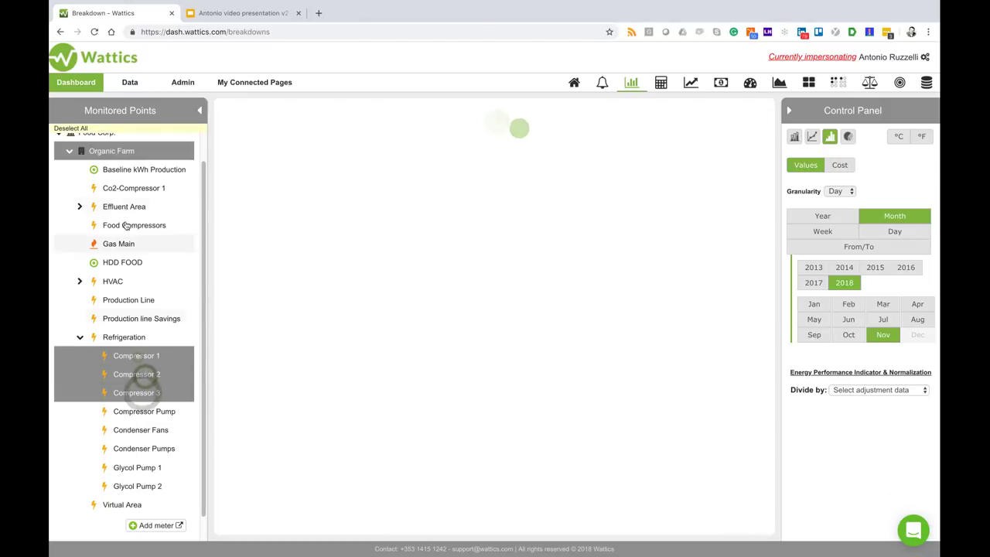
click(109, 152)
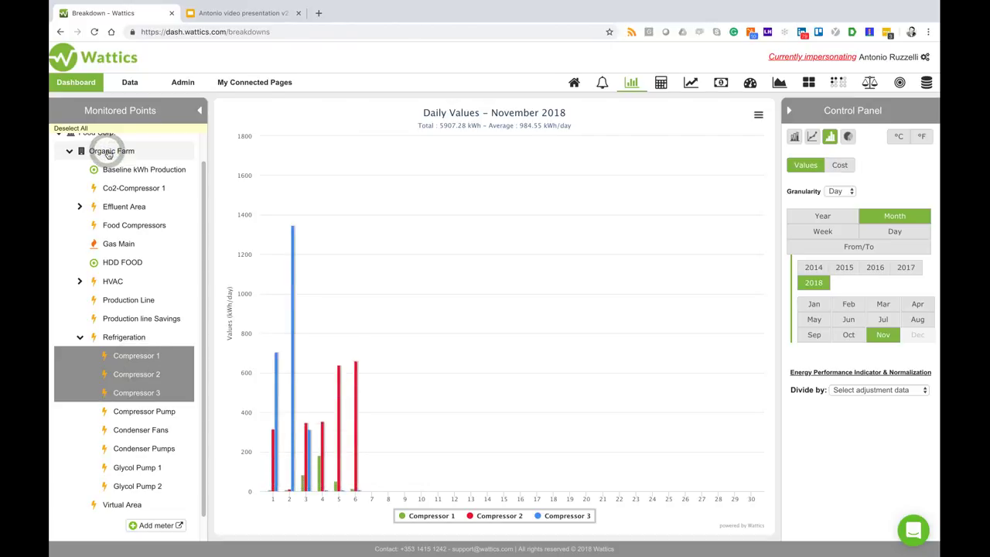
drag(341, 374, 278, 372)
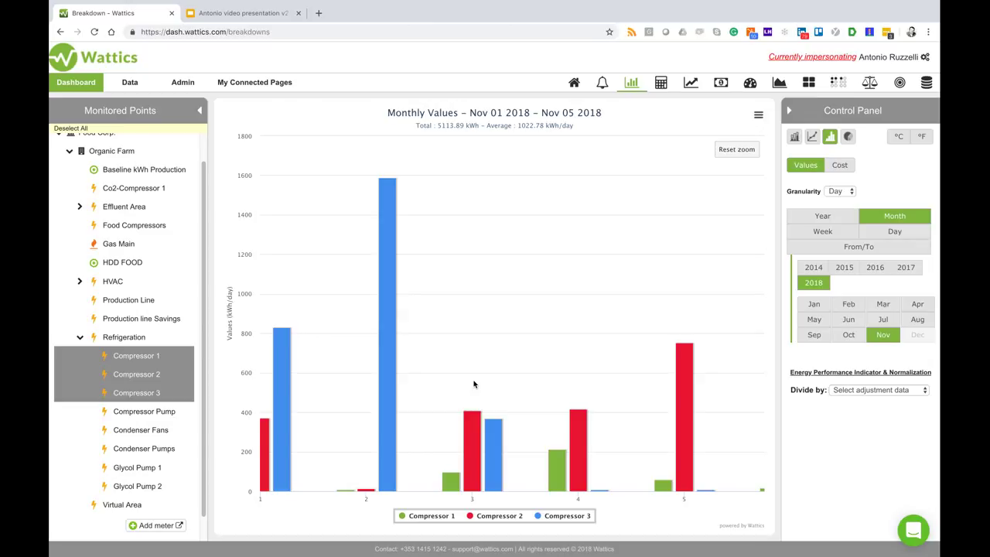
Deselect Compressor 3 in the Formula Composer and start the Y-axis formula with Refrigeration's Compressor 1.
click(661, 86)
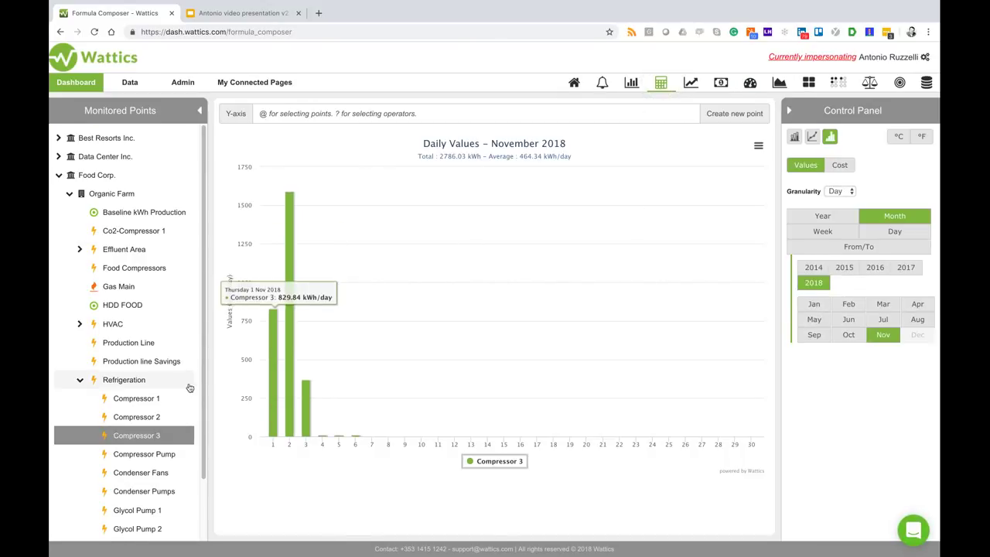
click(143, 435)
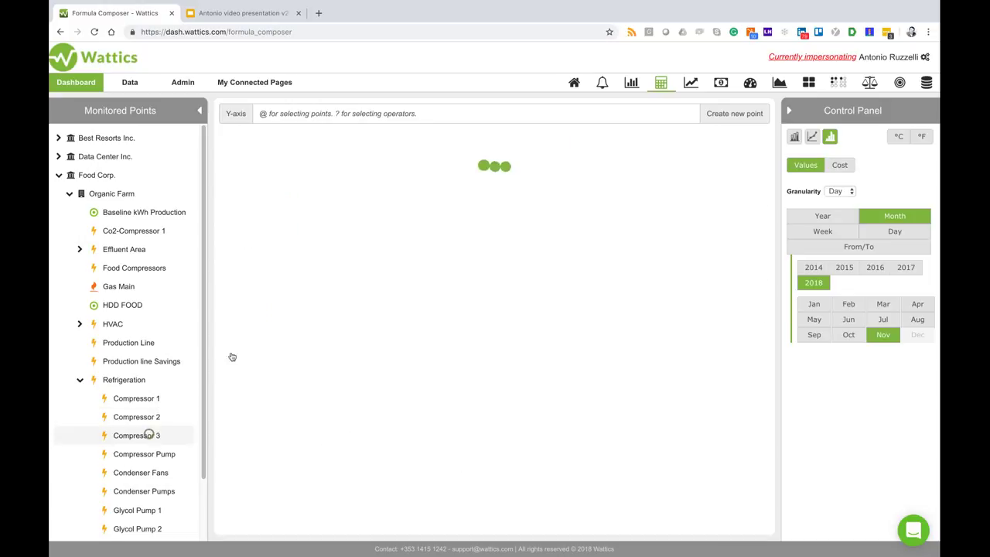
click(338, 110)
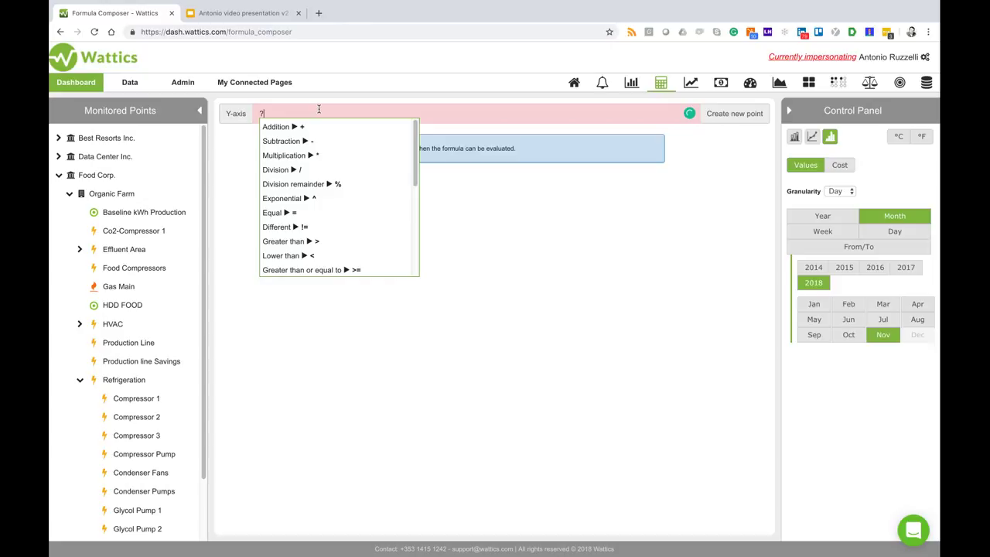
key(BackSpace)
text(@)
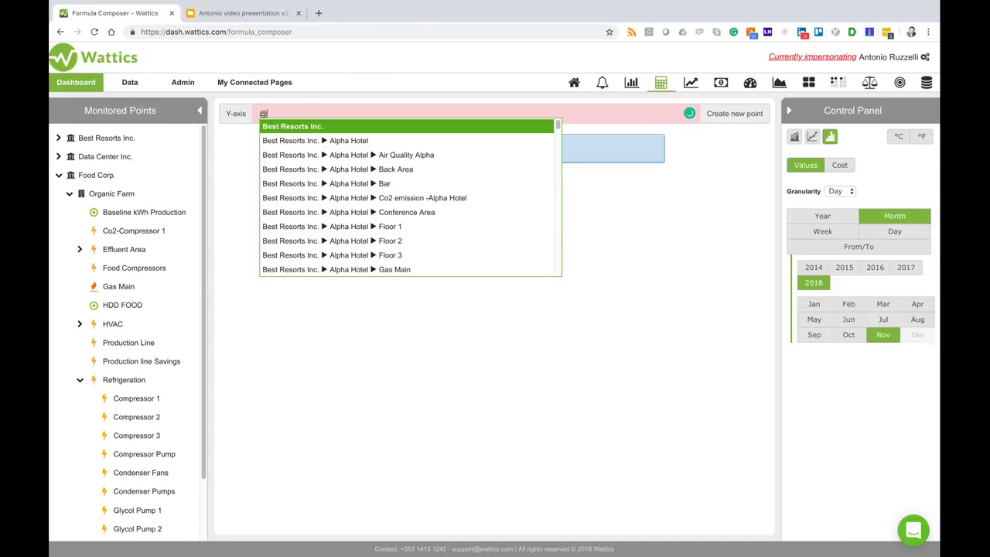
text(compresso)
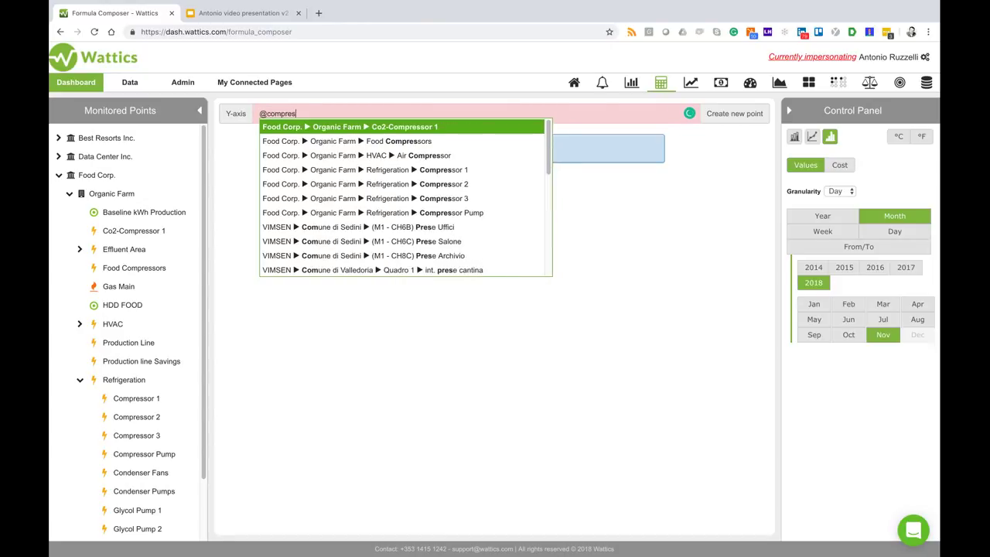
key(Down)
key(Down)
key(Down)
key(Return)
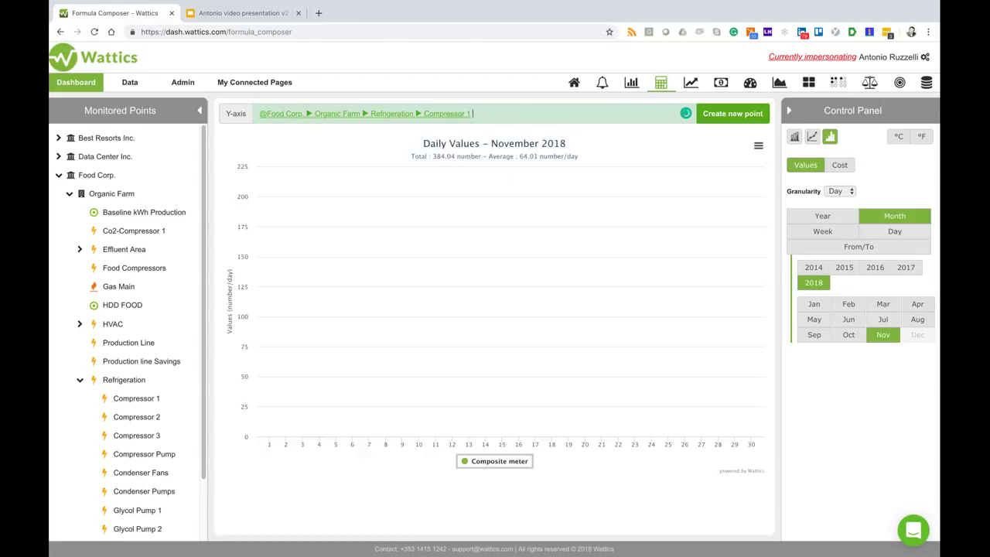
Add Refrigeration's Compressor 2 to the Y-axis formula with a plus operator.
text(+@compresso)
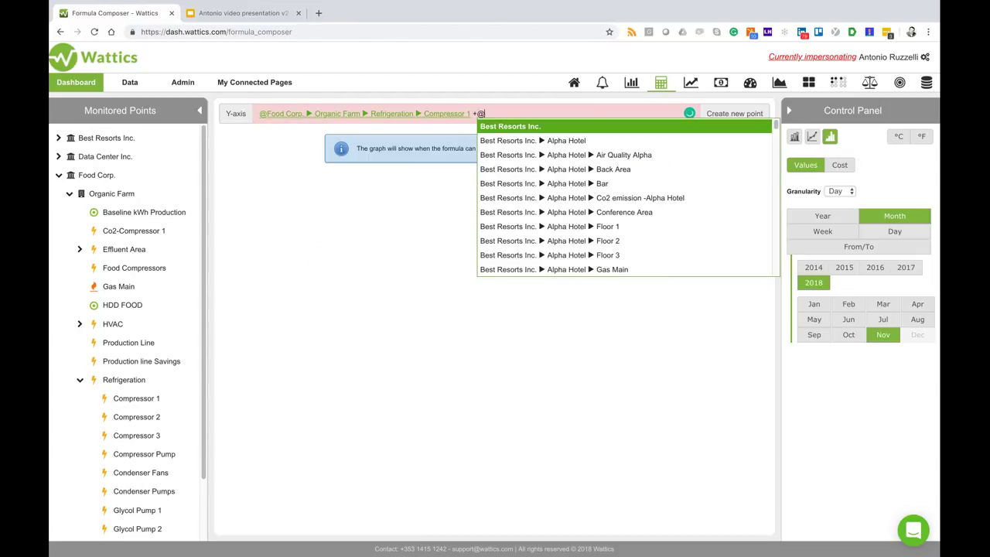
key(Down)
key(Down)
key(Down)
key(Down)
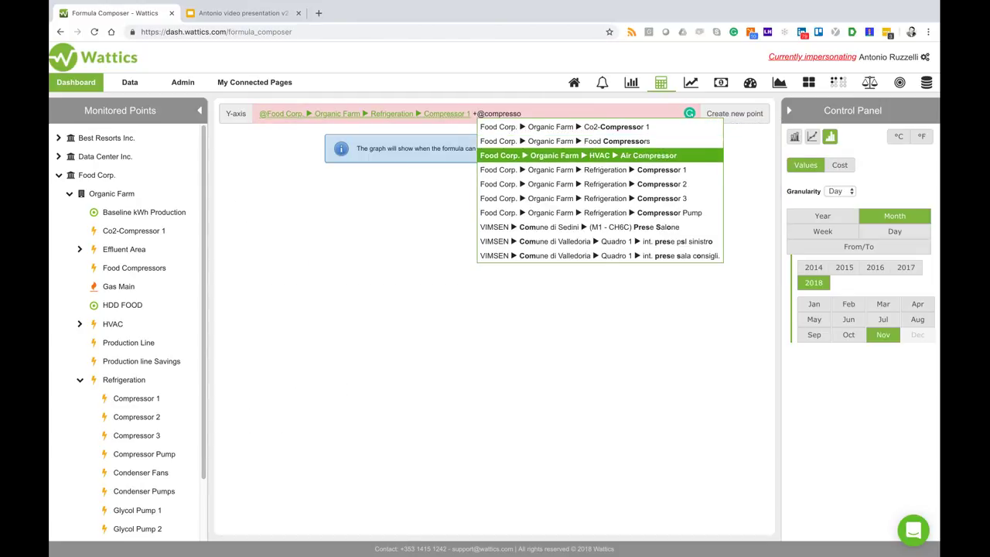
key(Return)
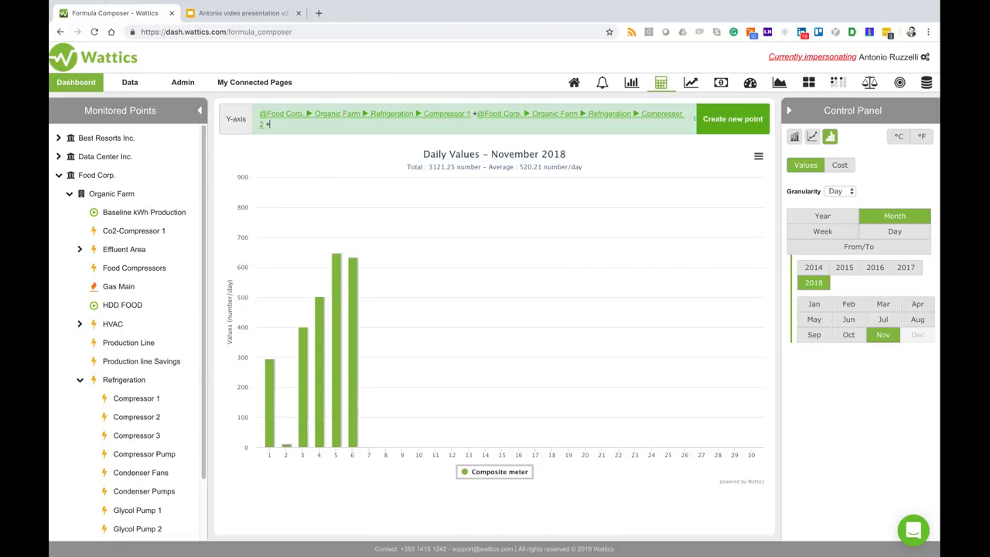
Extend the sum in the Y-axis formula with Refrigeration's Compressor 3.
text(+@compresso)
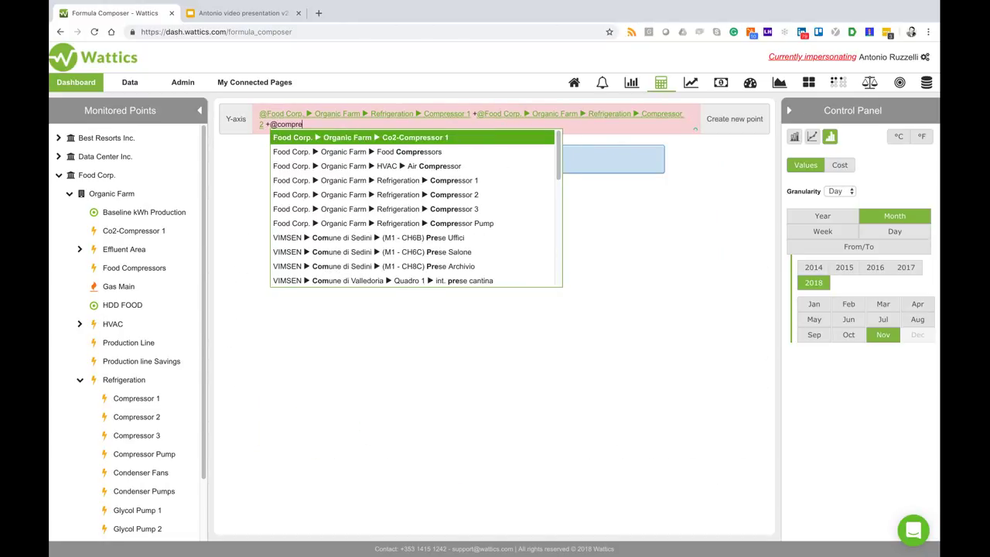
key(Down)
key(Down)
key(Down)
key(Down)
key(Down)
key(Return)
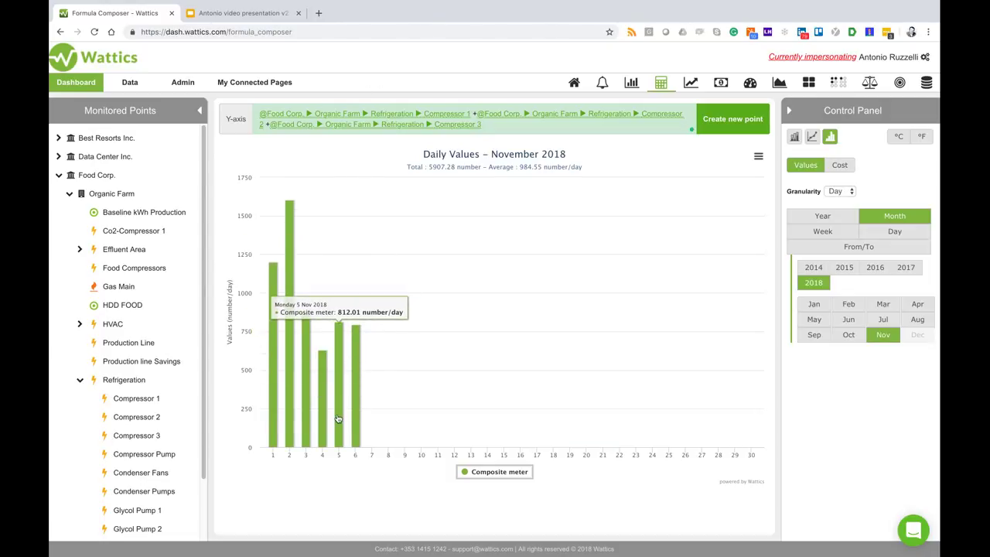
View the composite meter's daily values for October 2018, June 2018 and June 2017.
click(850, 334)
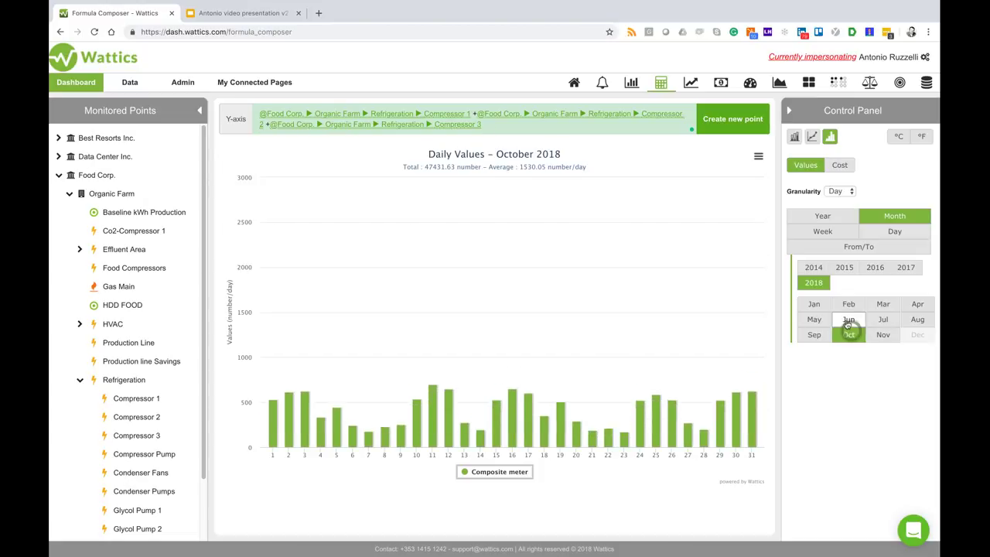
click(848, 320)
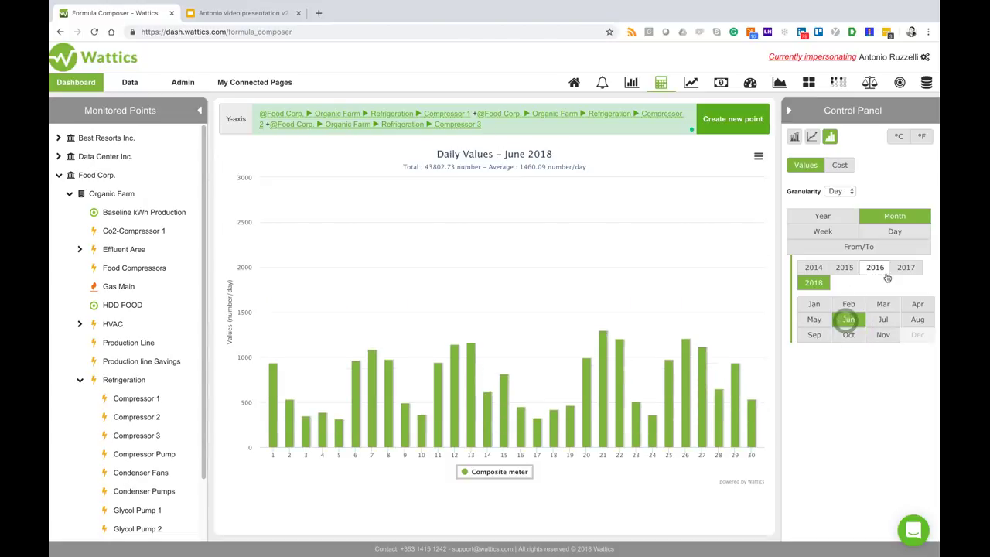
click(908, 267)
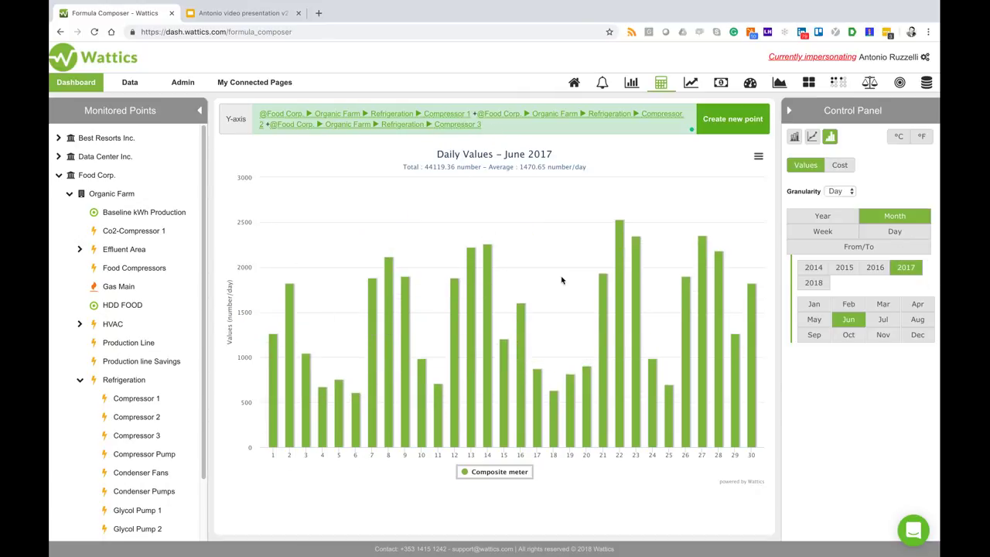
Start a new point from the formula, named Food Compressors and positioned under Food Corp. - Organic Farm.
click(723, 120)
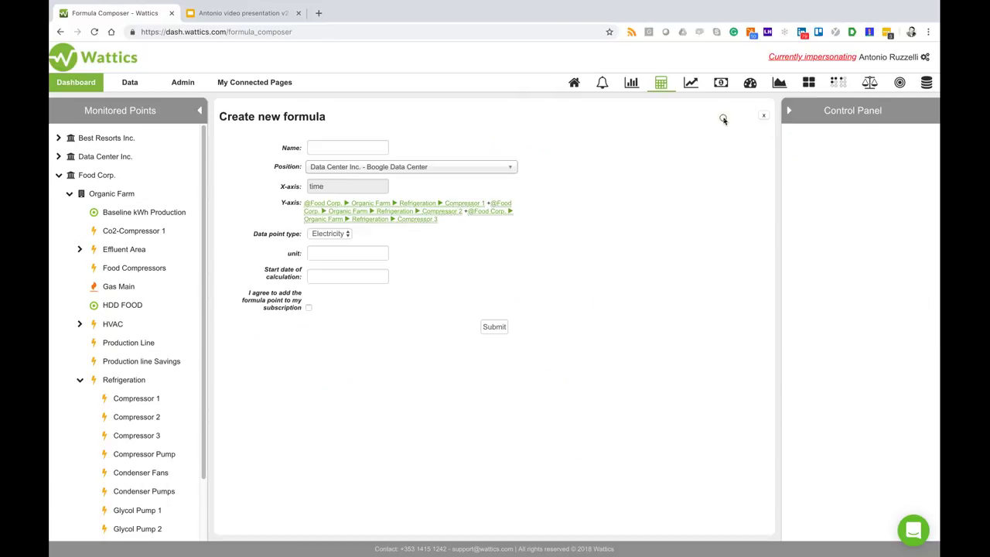
click(334, 144)
text(Co)
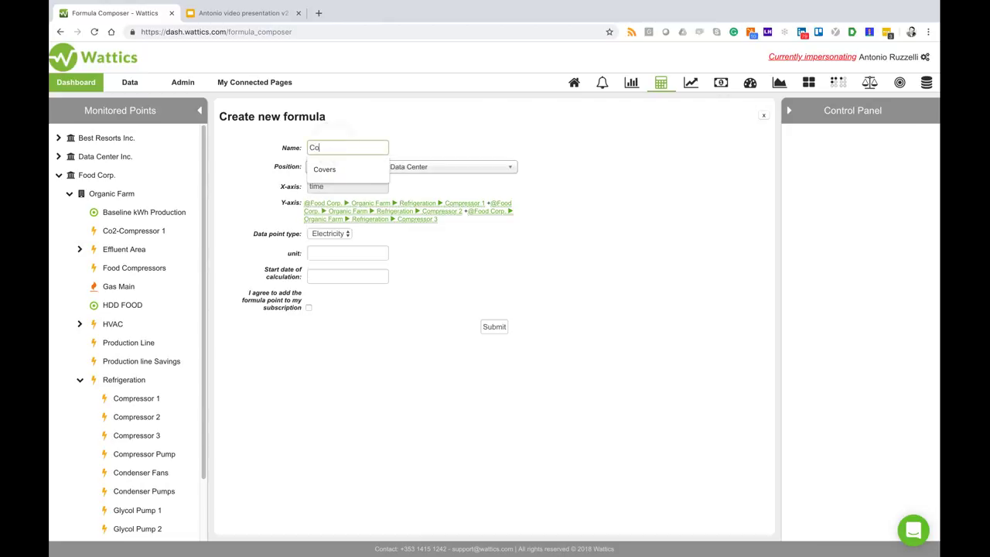
text(mpressor)
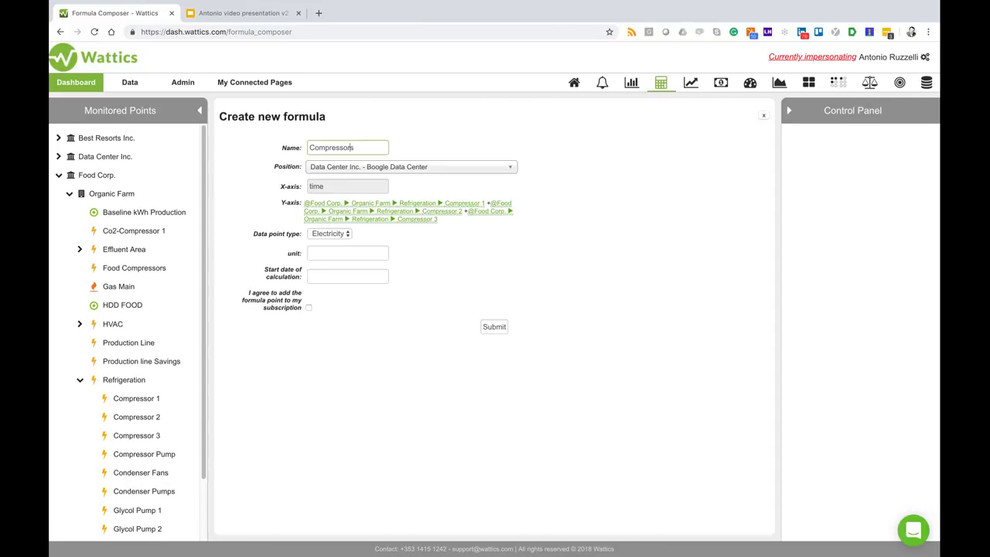
text(s)
key(Home)
text(Food)
click(380, 171)
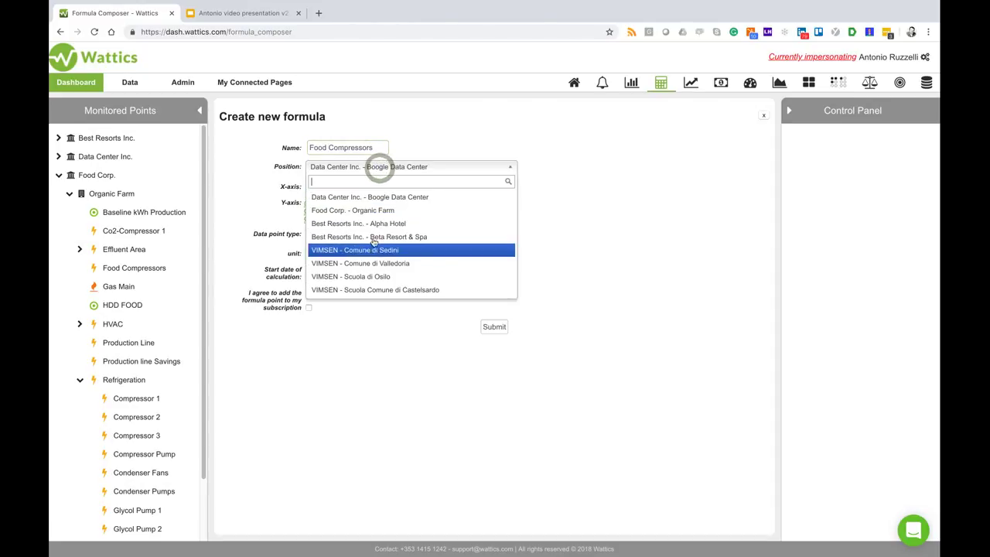
click(370, 210)
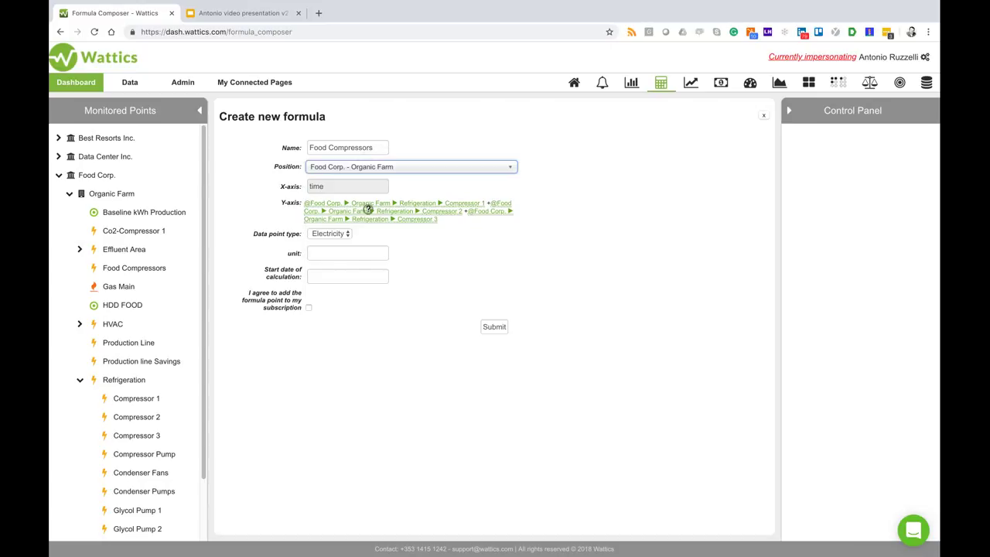
Set the new formula point's unit to kWh.
click(354, 255)
text(kWh)
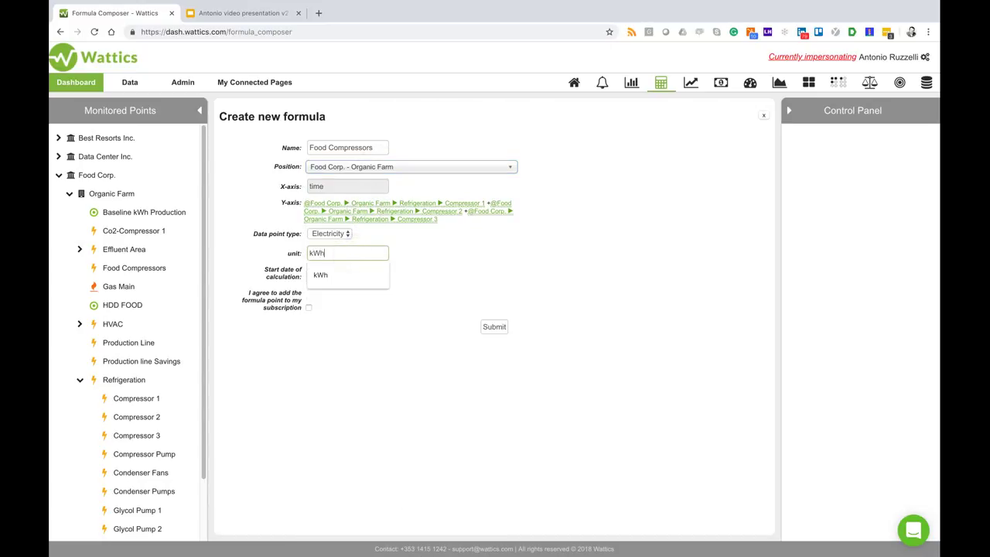
click(433, 280)
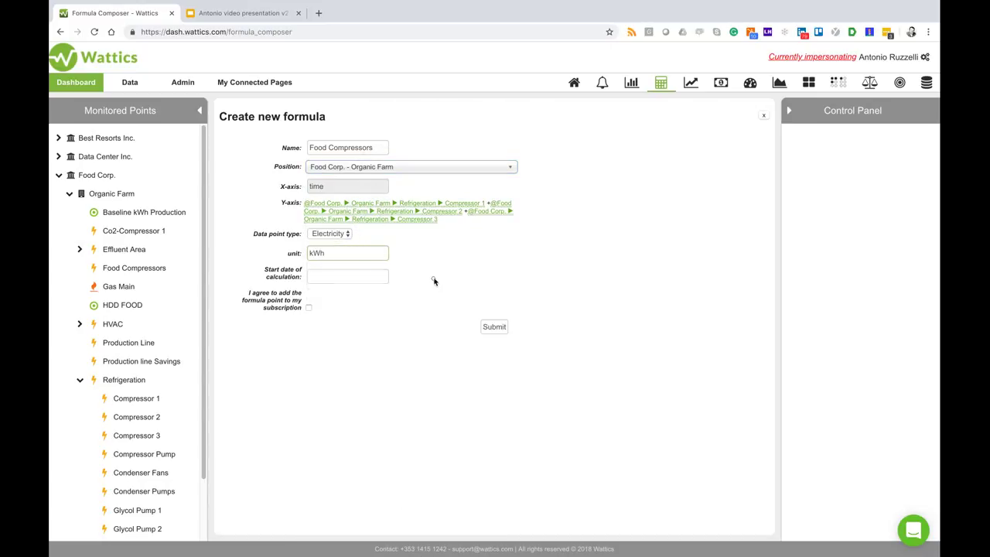
Set the formula point's start date of calculation to 01/01/2017.
click(362, 277)
click(331, 297)
click(317, 293)
click(317, 293)
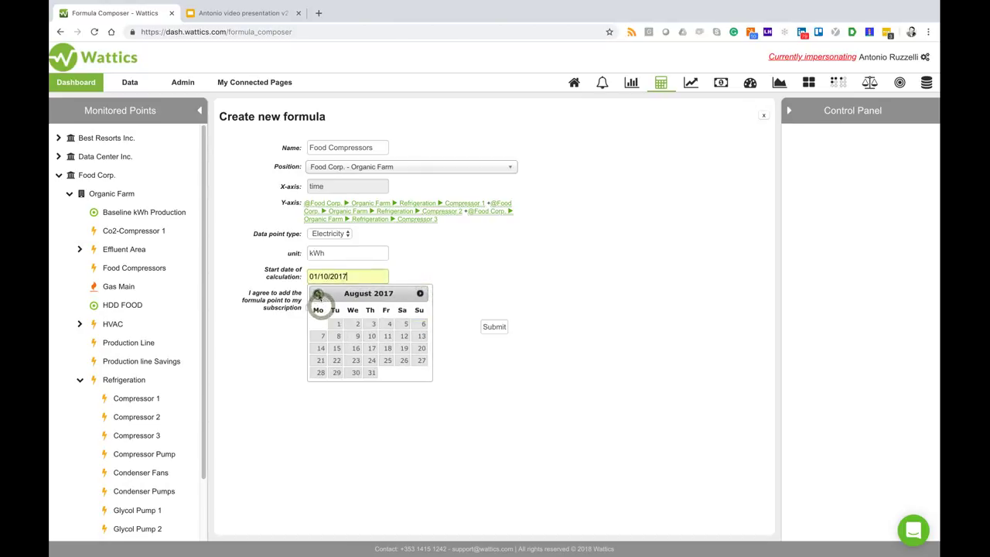
click(317, 293)
click(317, 293)
click(317, 293)
click(317, 293)
click(317, 293)
click(317, 293)
click(317, 294)
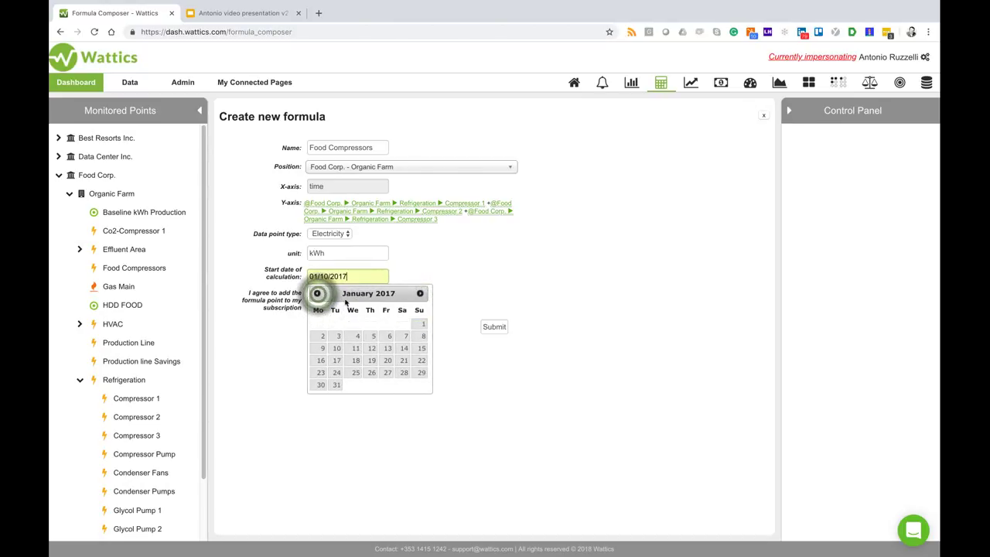
click(423, 324)
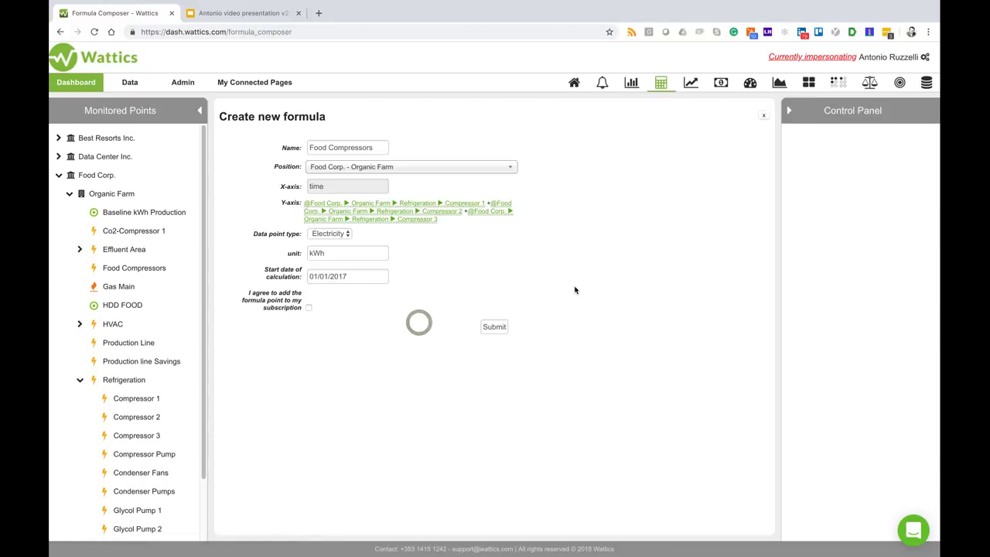
Agree to add the formula point to the subscription, and close the form without submitting it.
click(309, 308)
click(764, 119)
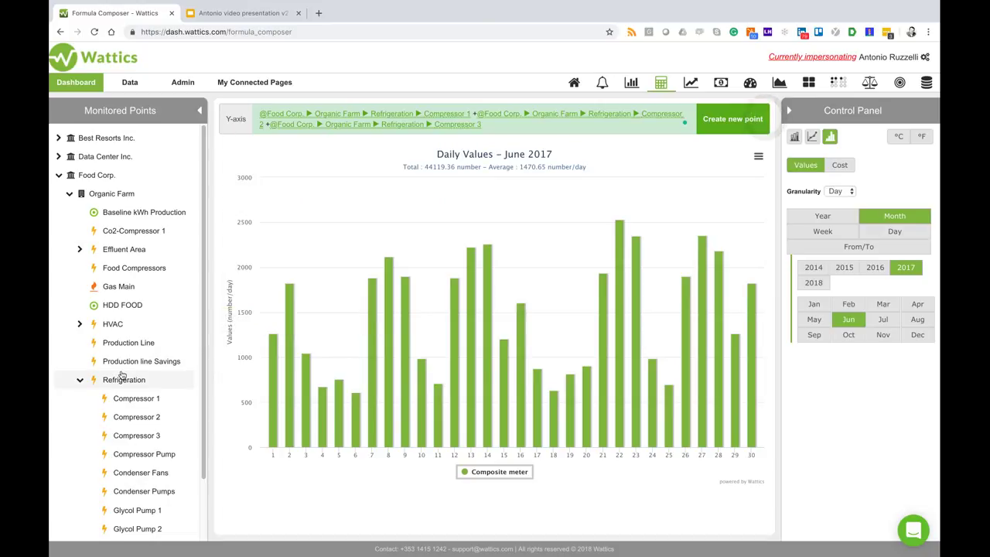
scroll(121, 372, down, 3)
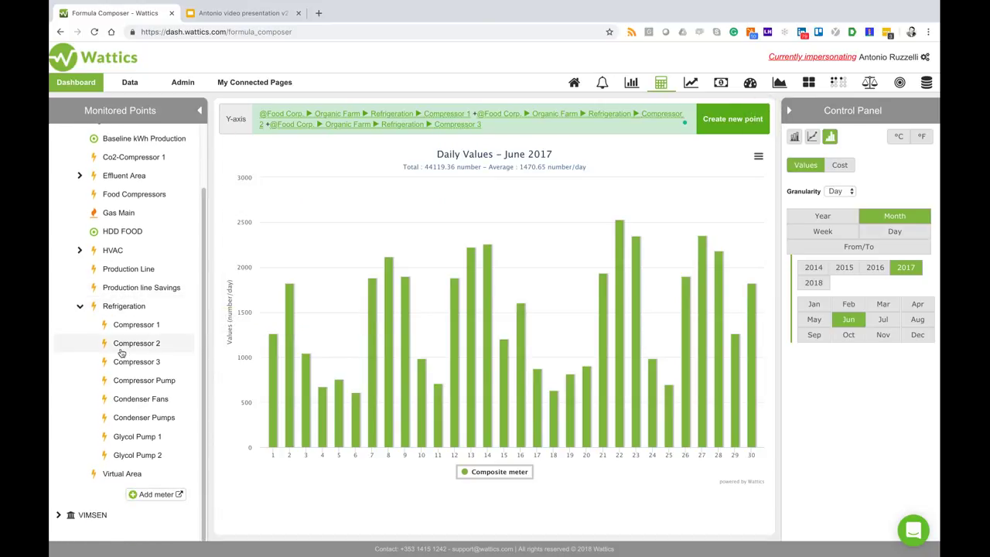
Create a new M&V project for Organic Farm named "Food compressor optimis." with the IPMVP Option B methodology.
scroll(122, 352, up, 3)
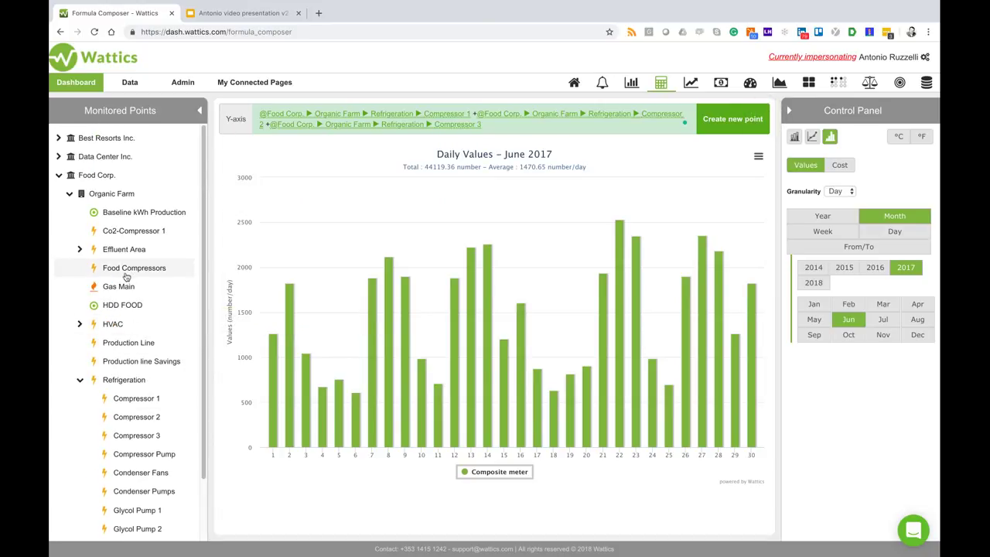
click(870, 84)
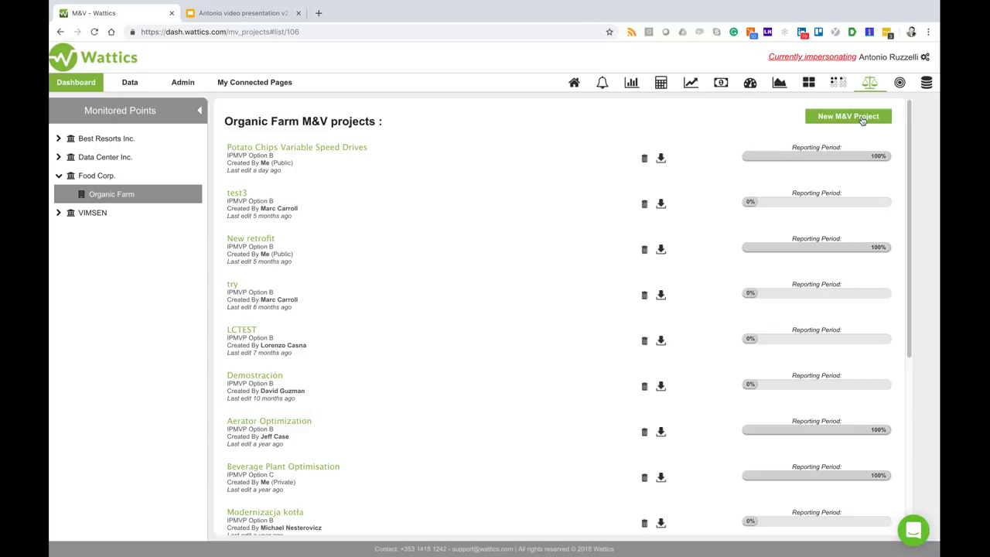
click(862, 118)
click(472, 168)
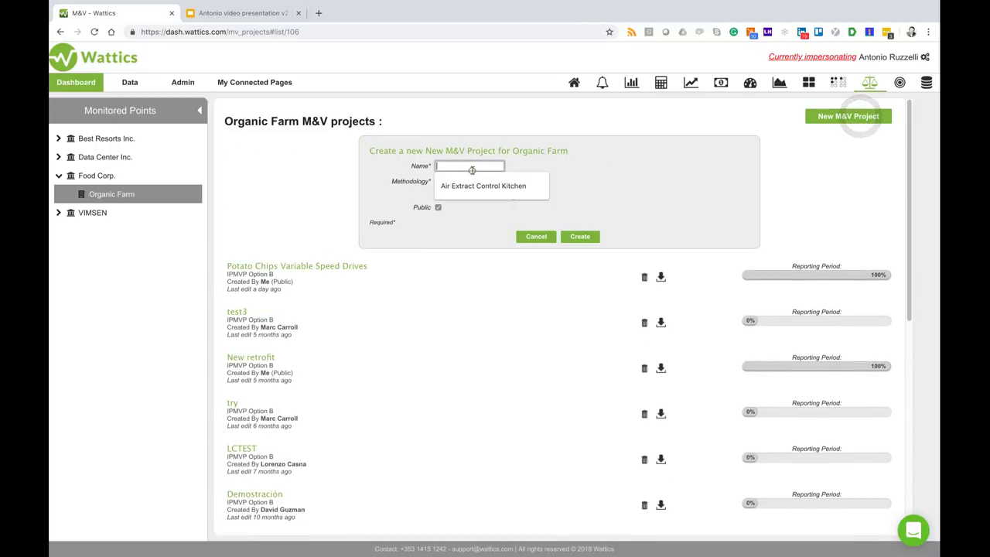
text(Food compressor o)
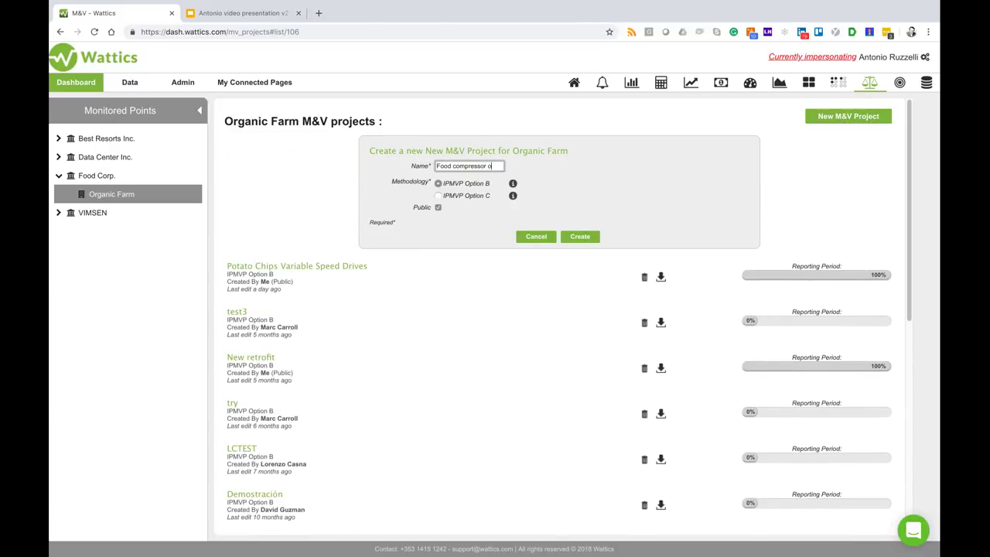
text(ptimis.)
mouse_move(512, 187)
click(574, 238)
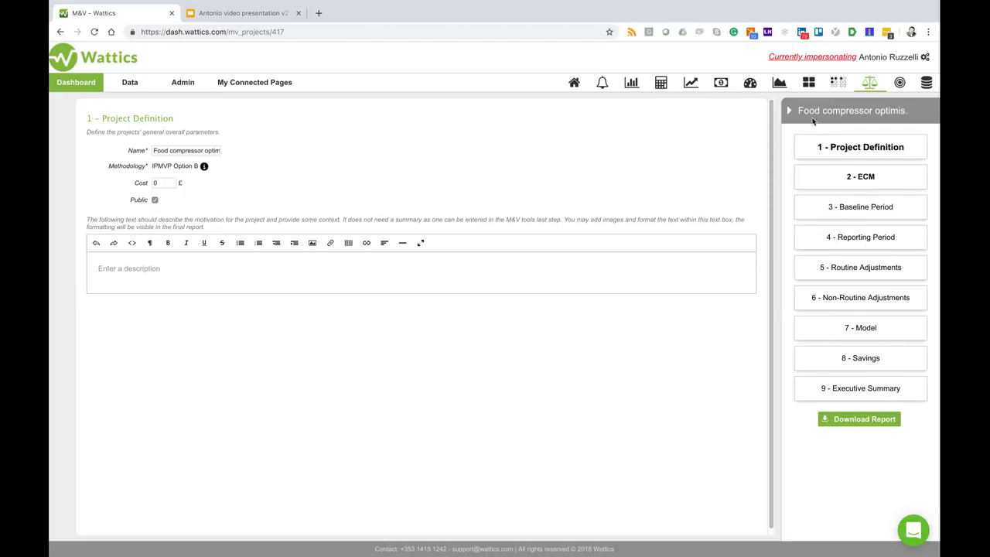
Link the monitored Food Compressors point as the energy data of the project's baseline period.
click(864, 211)
click(864, 211)
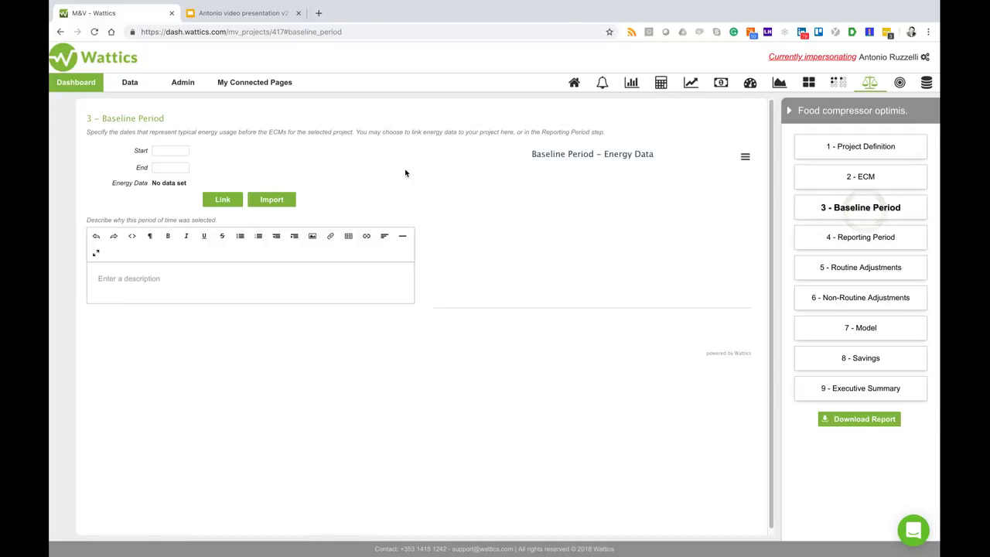
click(221, 200)
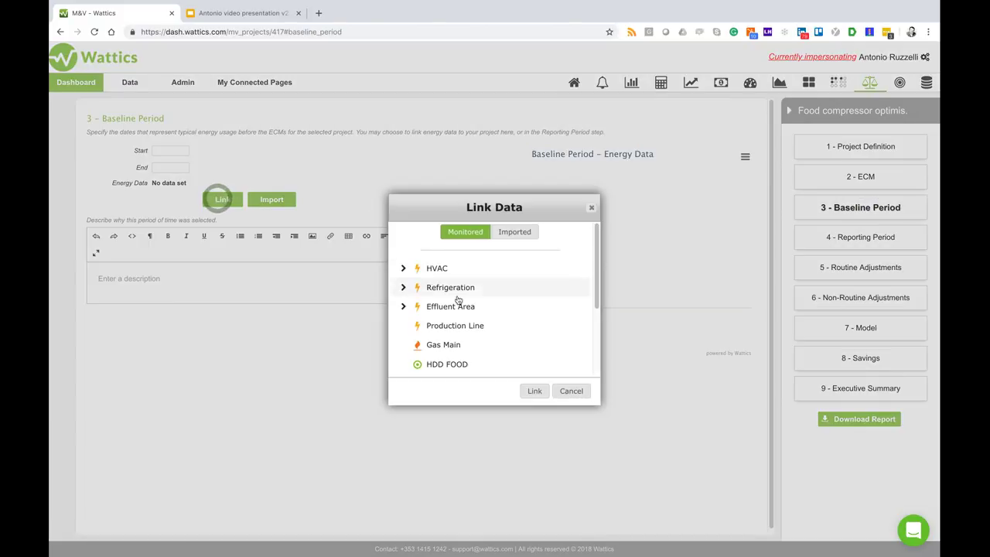
scroll(468, 310, down, 1)
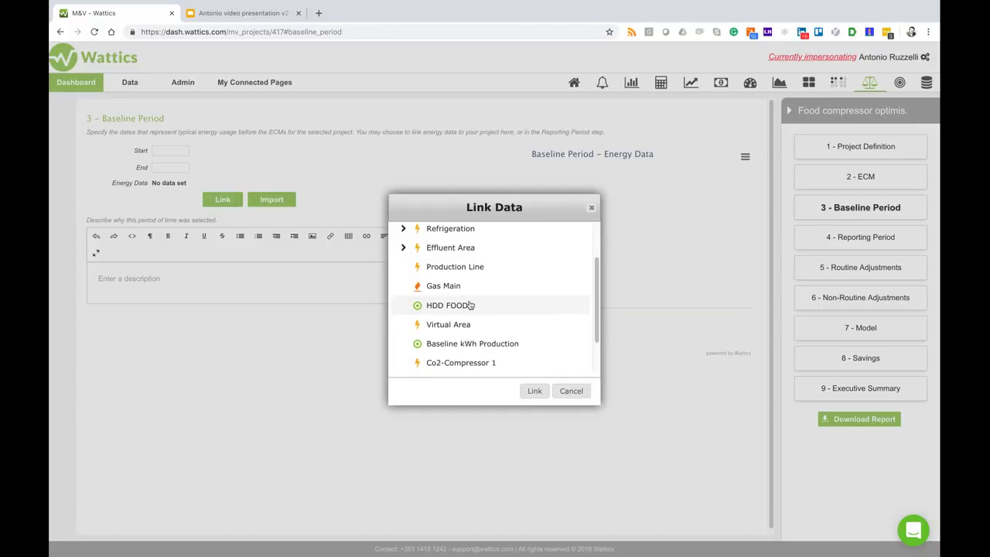
scroll(469, 306, down, 1)
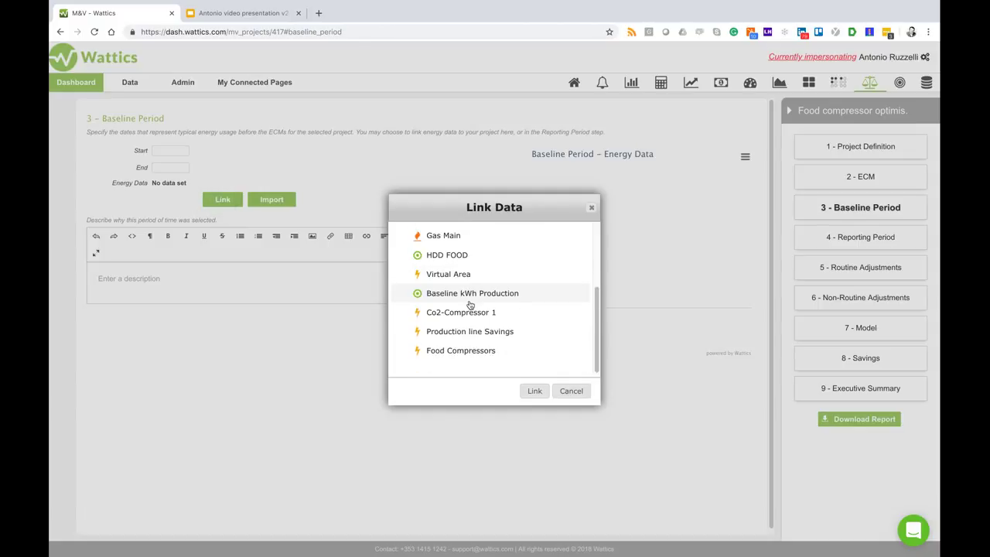
click(472, 350)
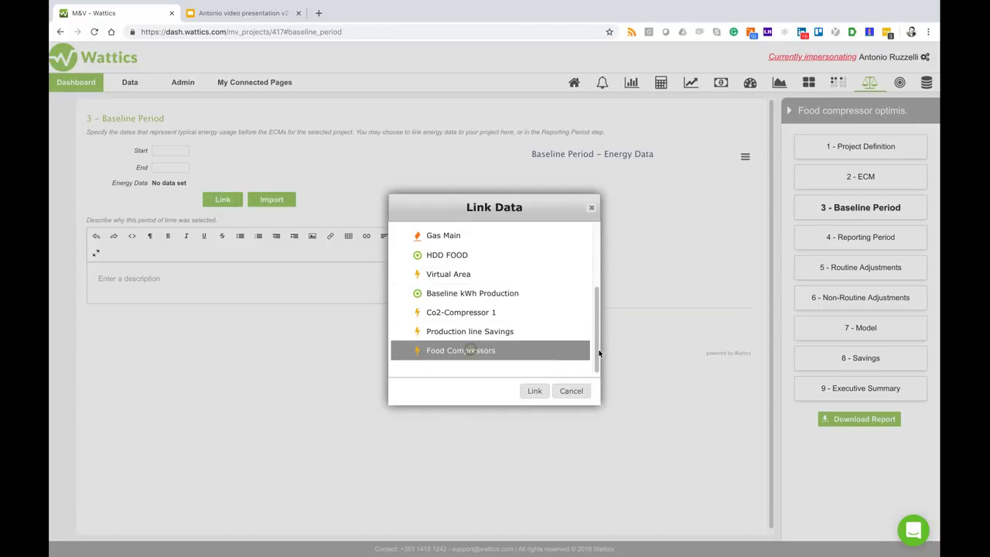
click(535, 391)
Set the start date of the baseline period to 01/01/2017.
click(158, 150)
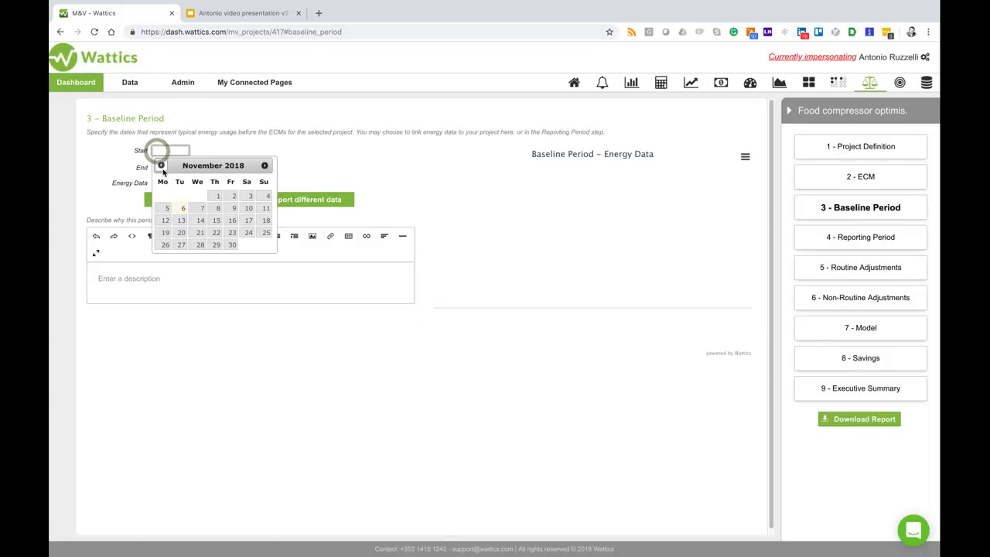
click(161, 166)
click(161, 166)
double_click(161, 166)
double_click(161, 165)
triple_click(161, 166)
triple_click(161, 166)
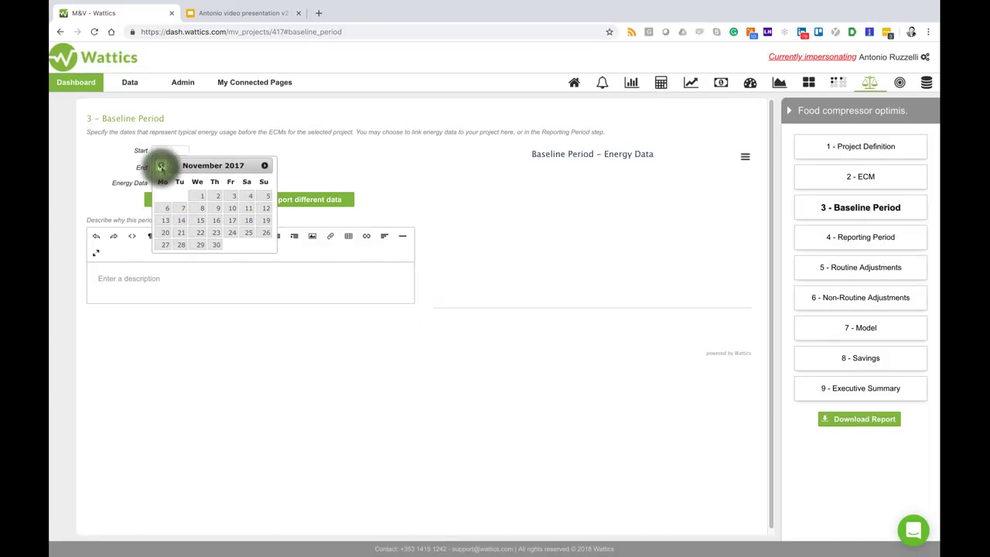
triple_click(161, 165)
double_click(161, 166)
triple_click(161, 165)
double_click(161, 166)
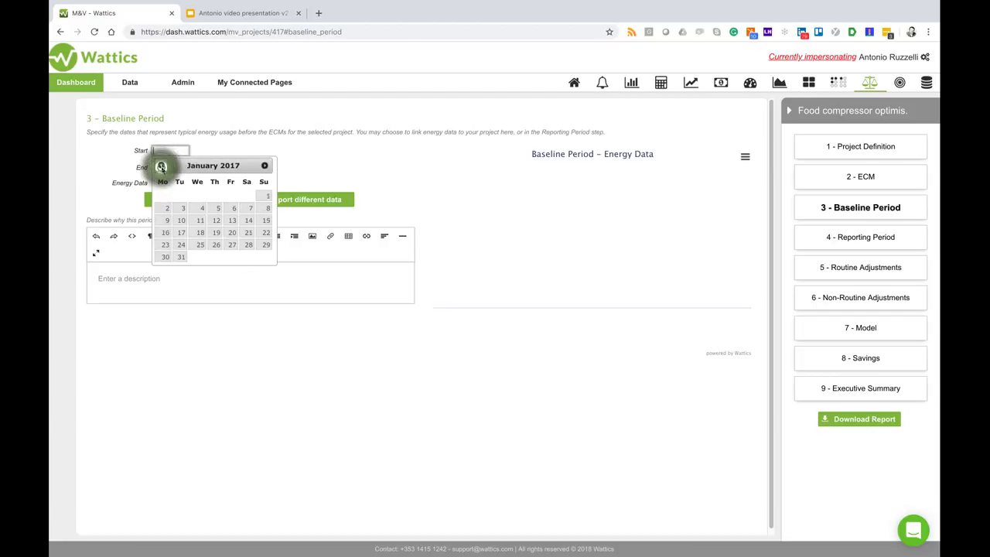
click(266, 196)
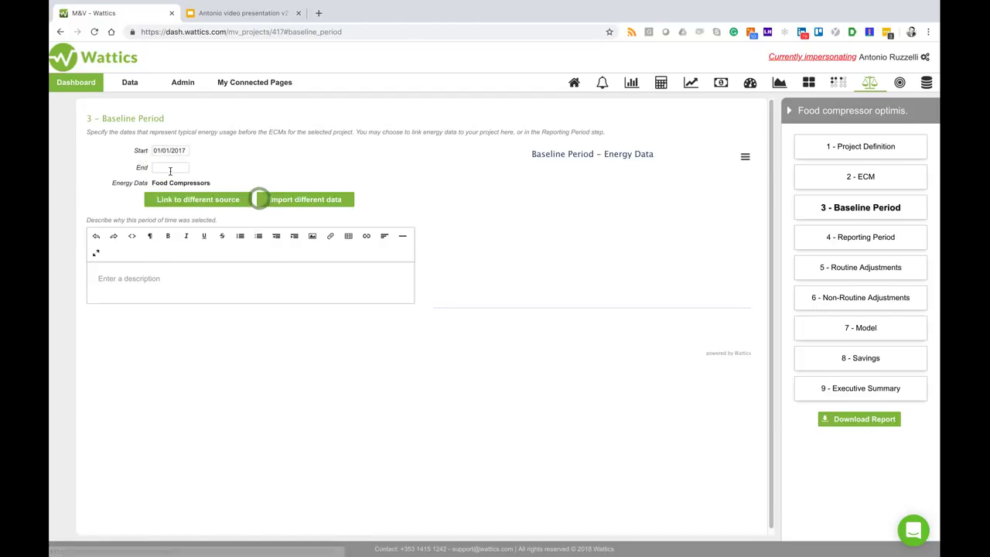
Set the end date of the baseline period to 01/03/2017.
click(155, 169)
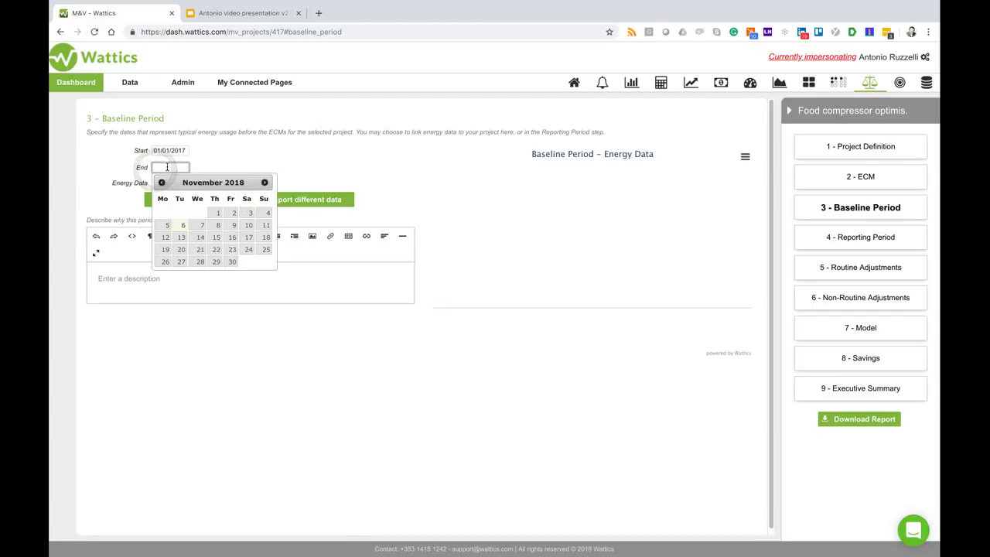
triple_click(161, 182)
triple_click(161, 182)
triple_click(161, 182)
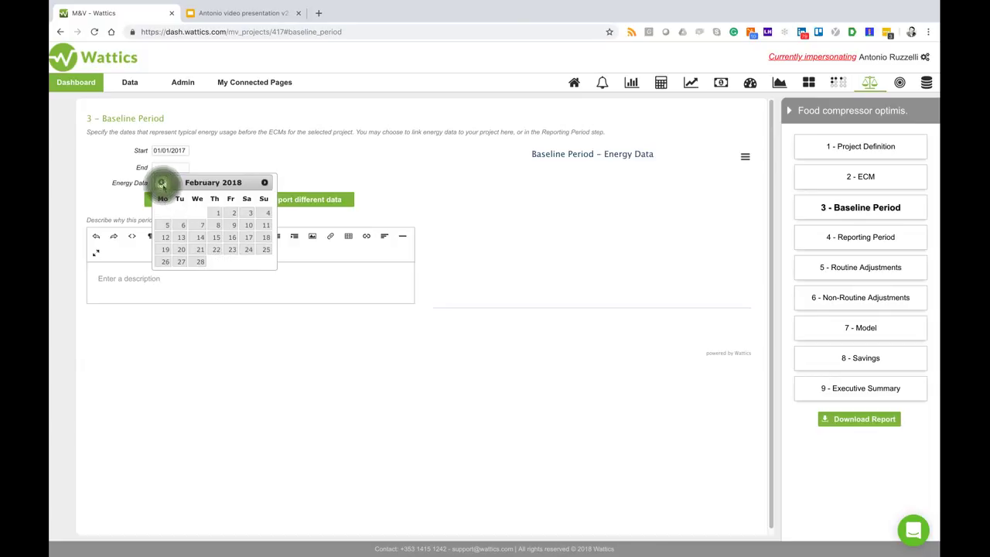
triple_click(161, 183)
triple_click(162, 184)
double_click(162, 184)
click(162, 183)
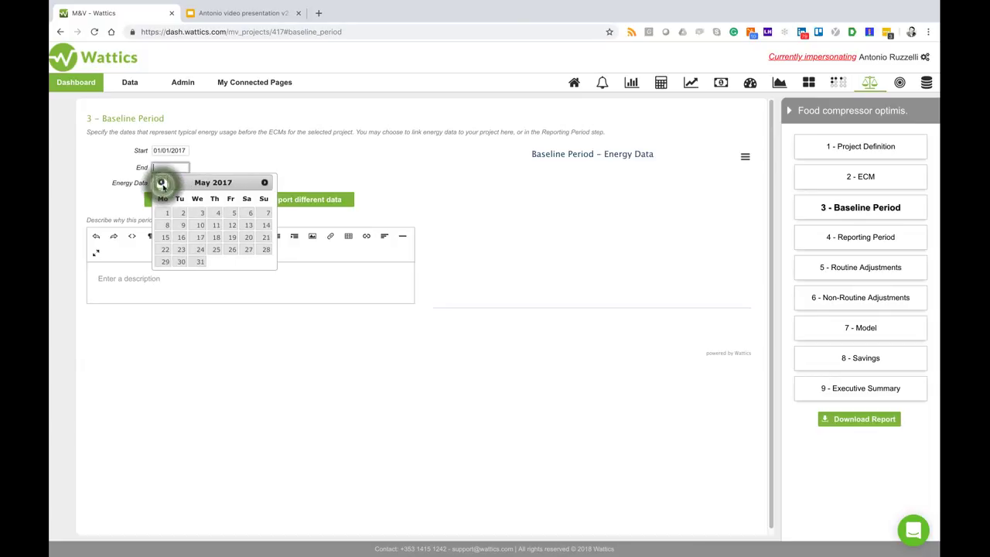
click(162, 183)
click(161, 183)
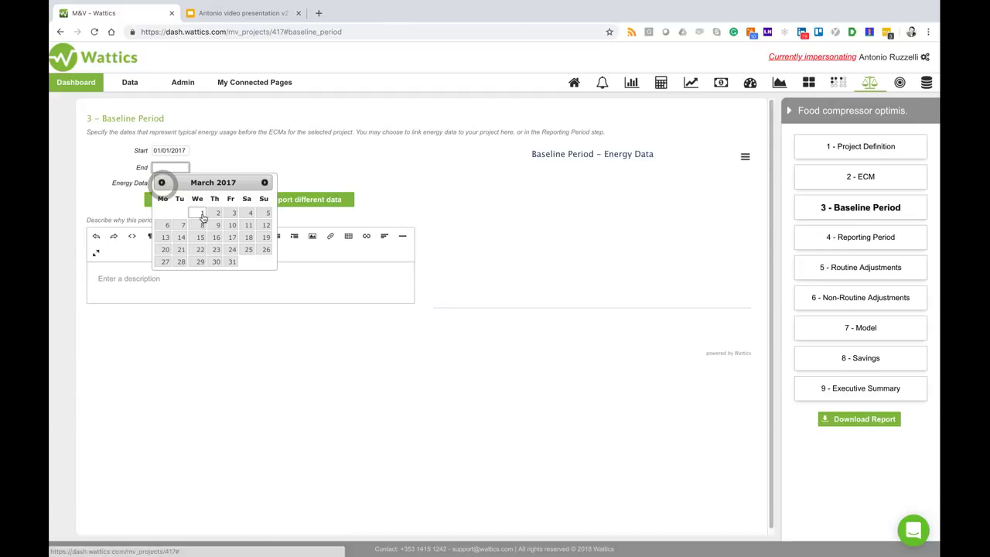
click(200, 213)
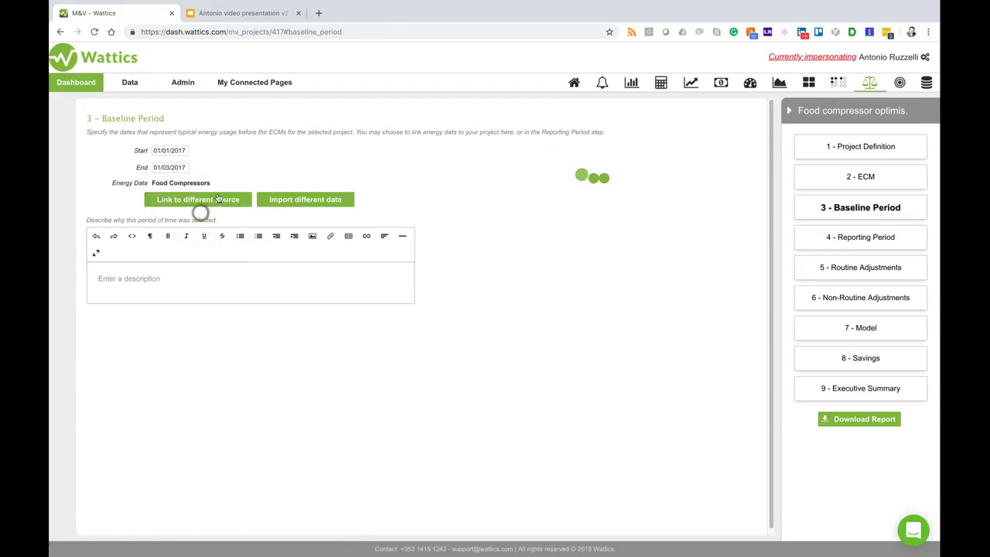